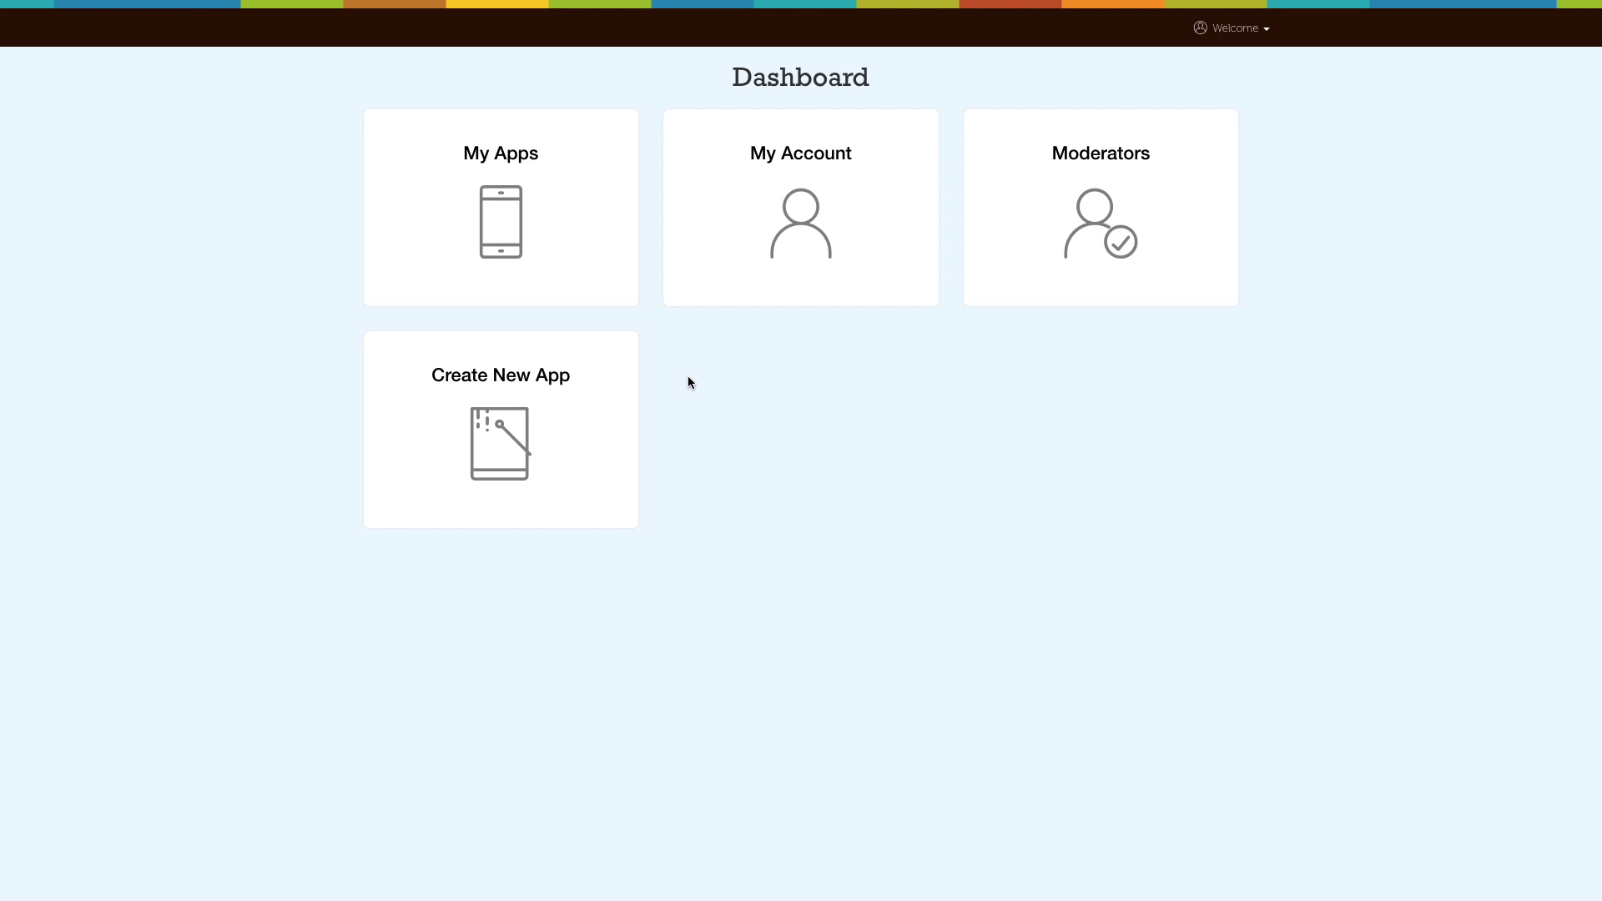
# Go to the management page for 'my app' and view its user groups.
pyautogui.moveTo(501, 206)
pyautogui.click(502, 248)
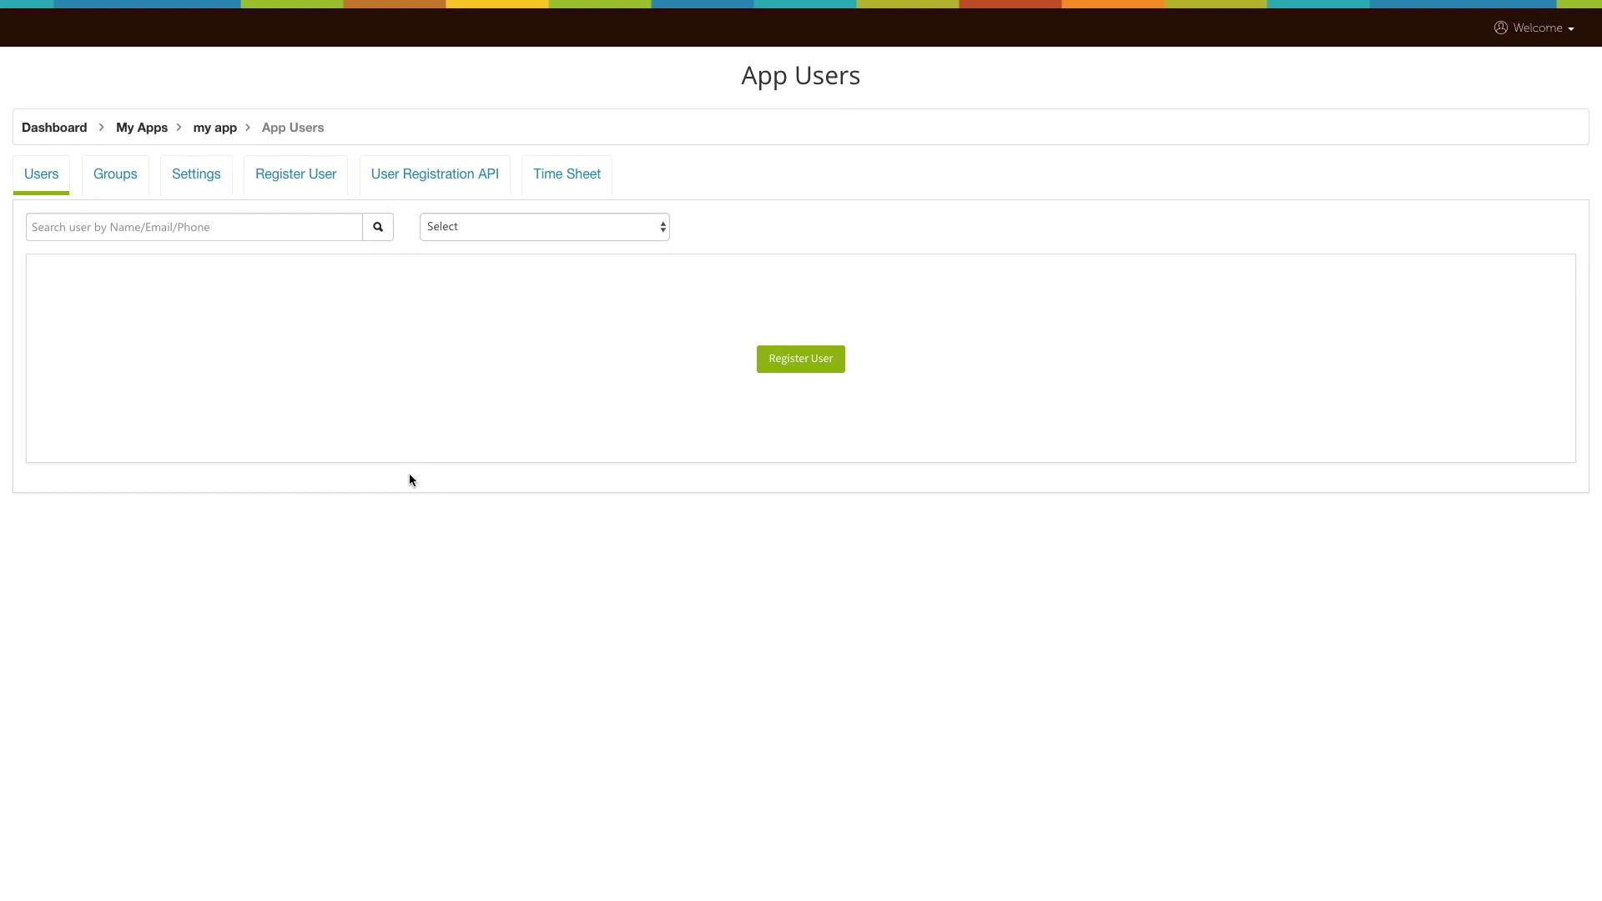
pyautogui.click(115, 189)
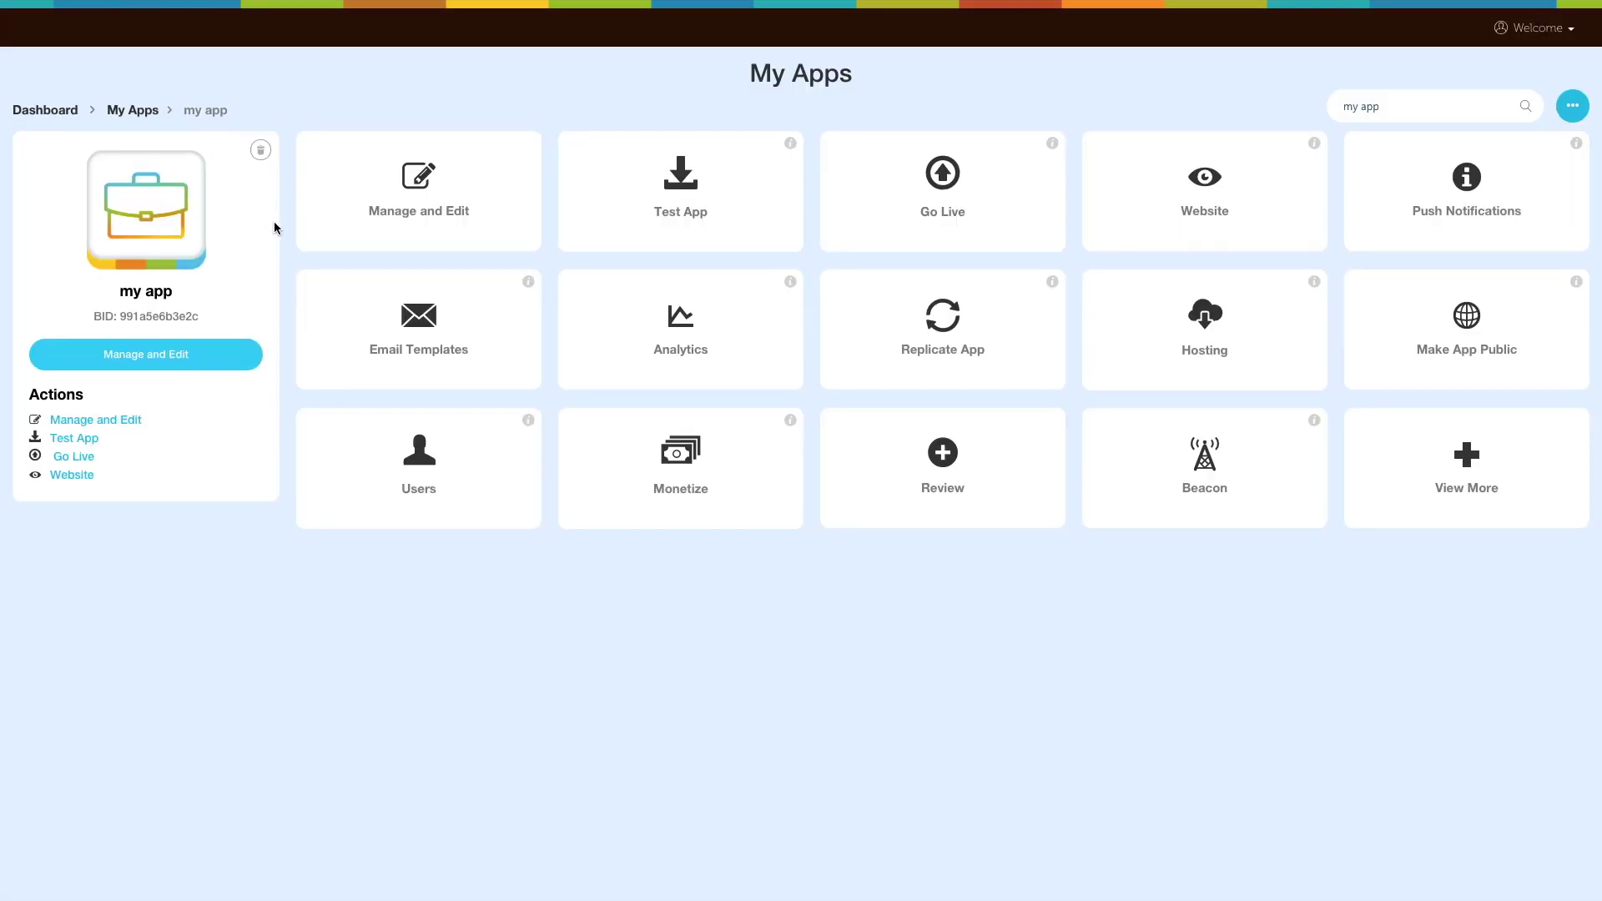
# In the Login system page settings, apply global login to lock all pages and save the app settings.
pyautogui.click(396, 204)
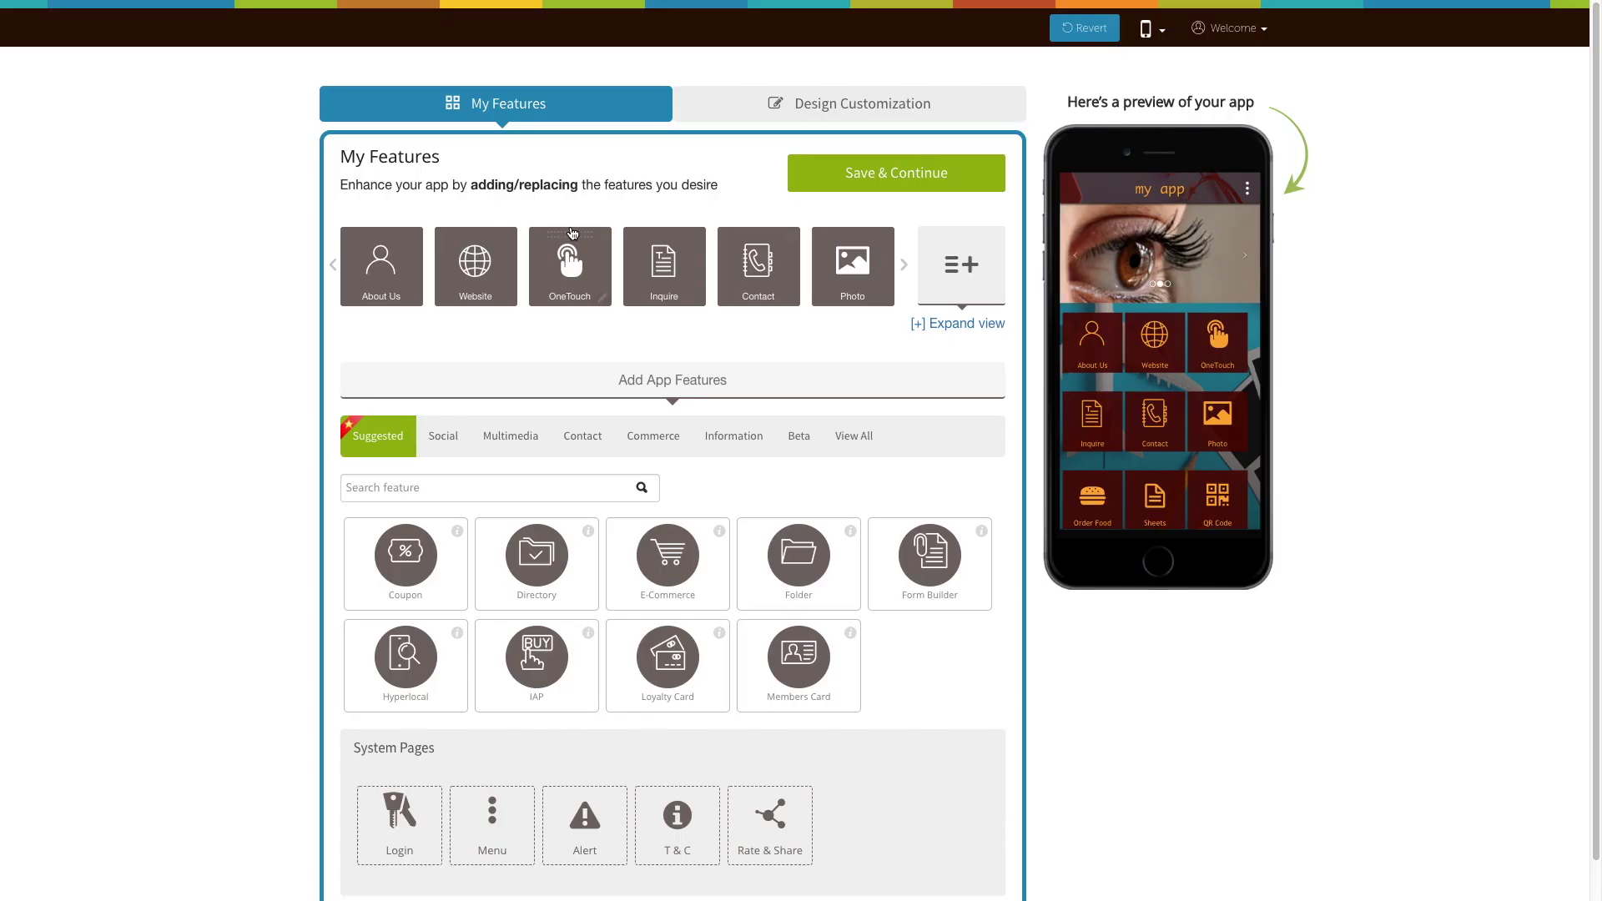
pyautogui.scroll(-1, 353, 348)
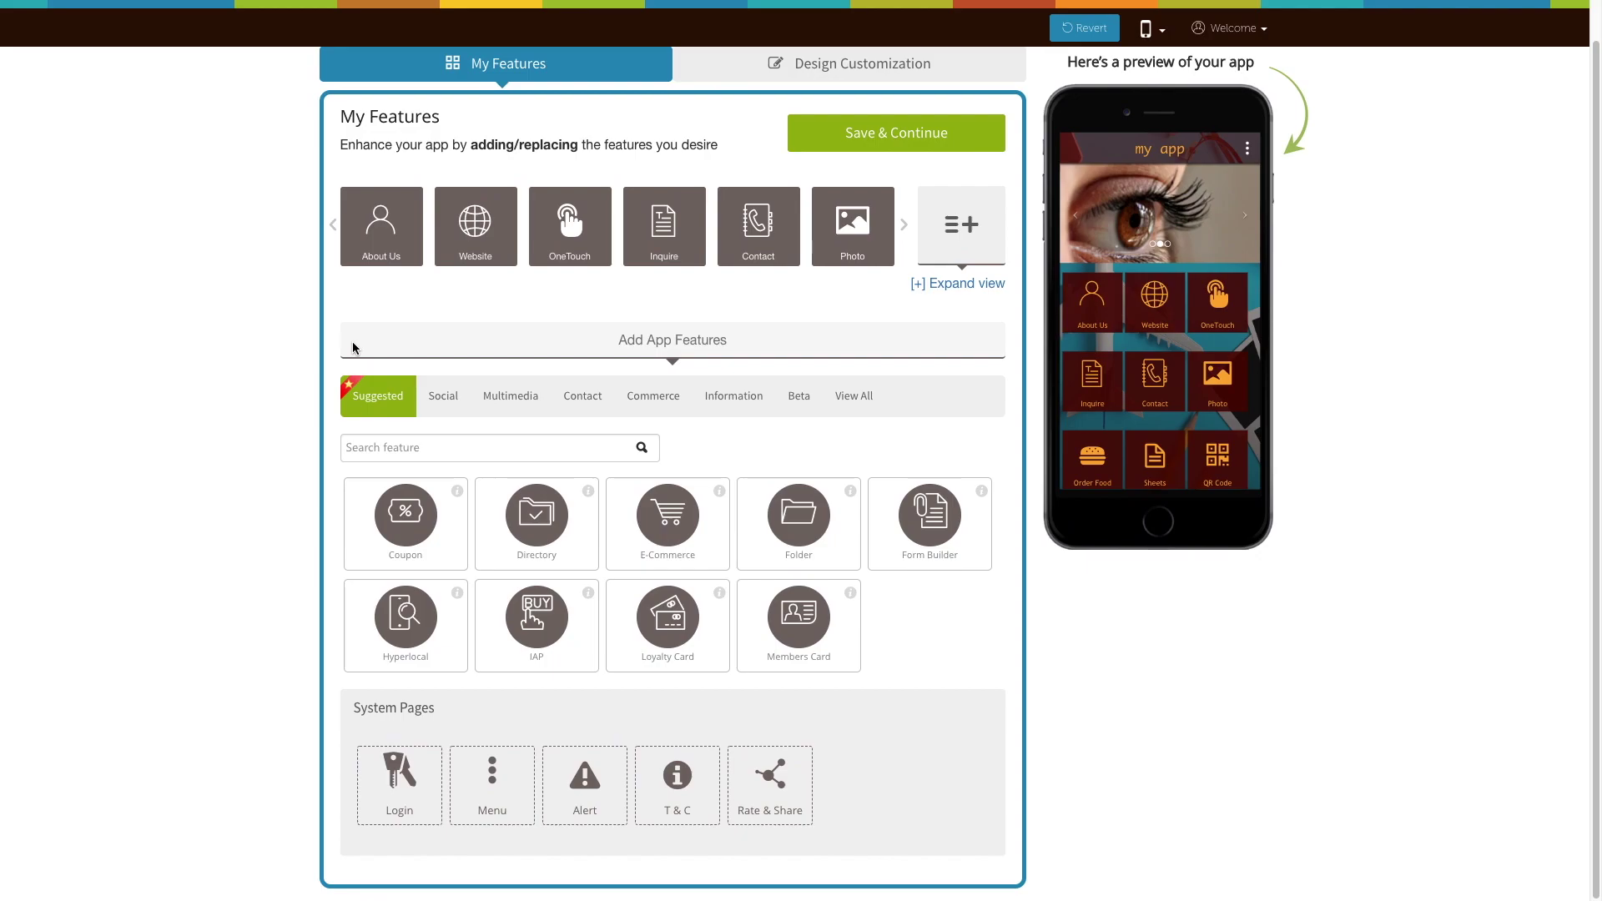
pyautogui.click(389, 794)
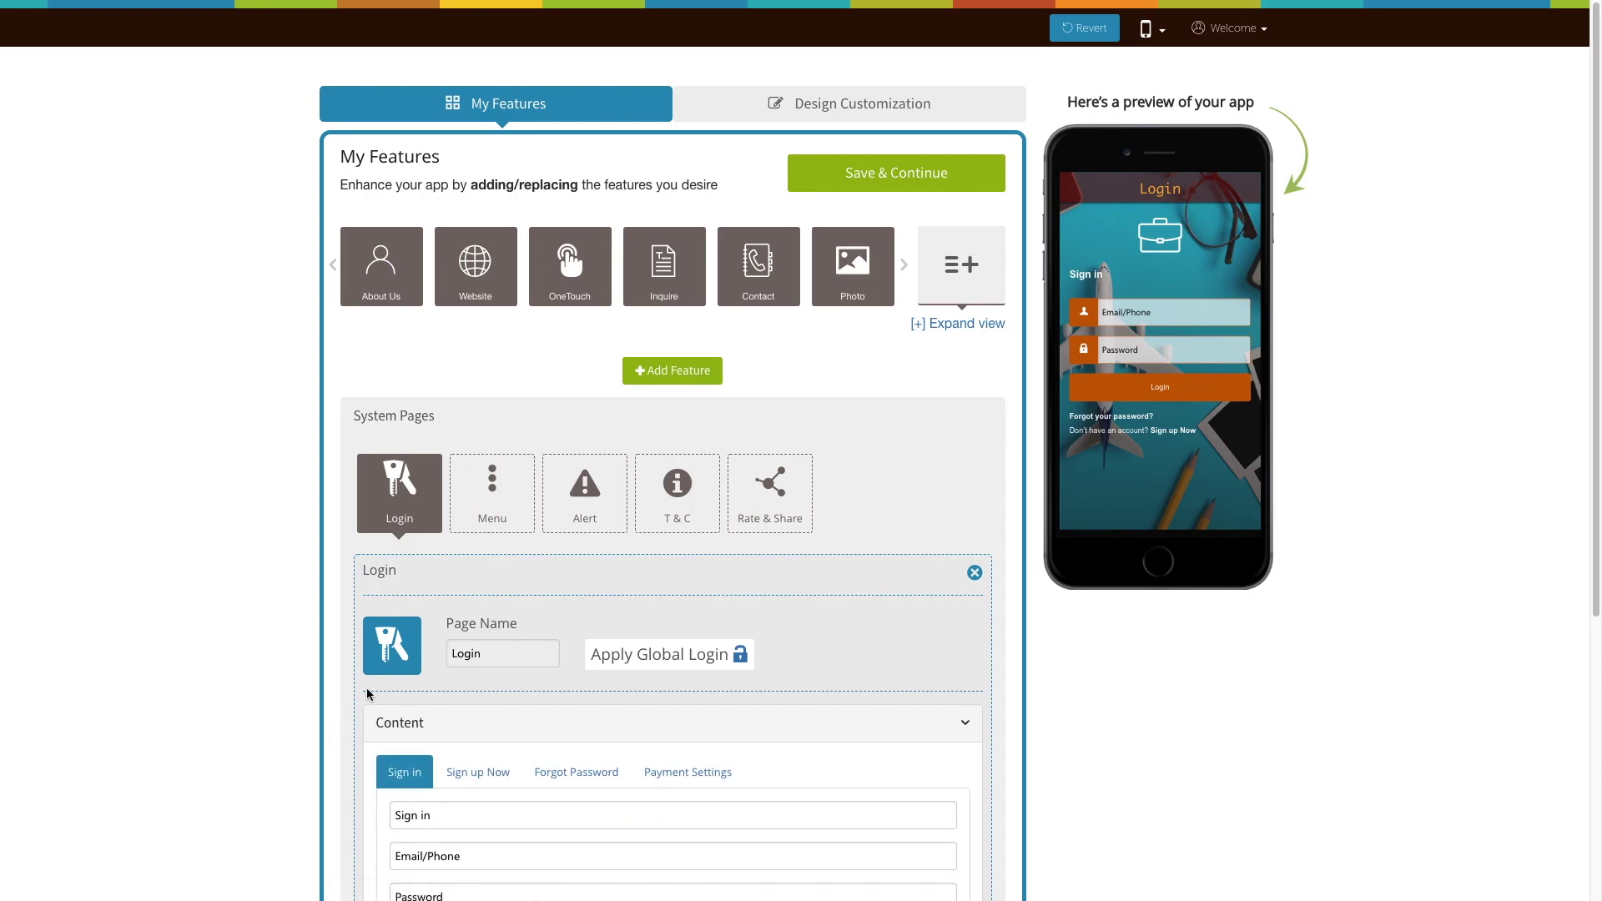
pyautogui.scroll(-5, 368, 698)
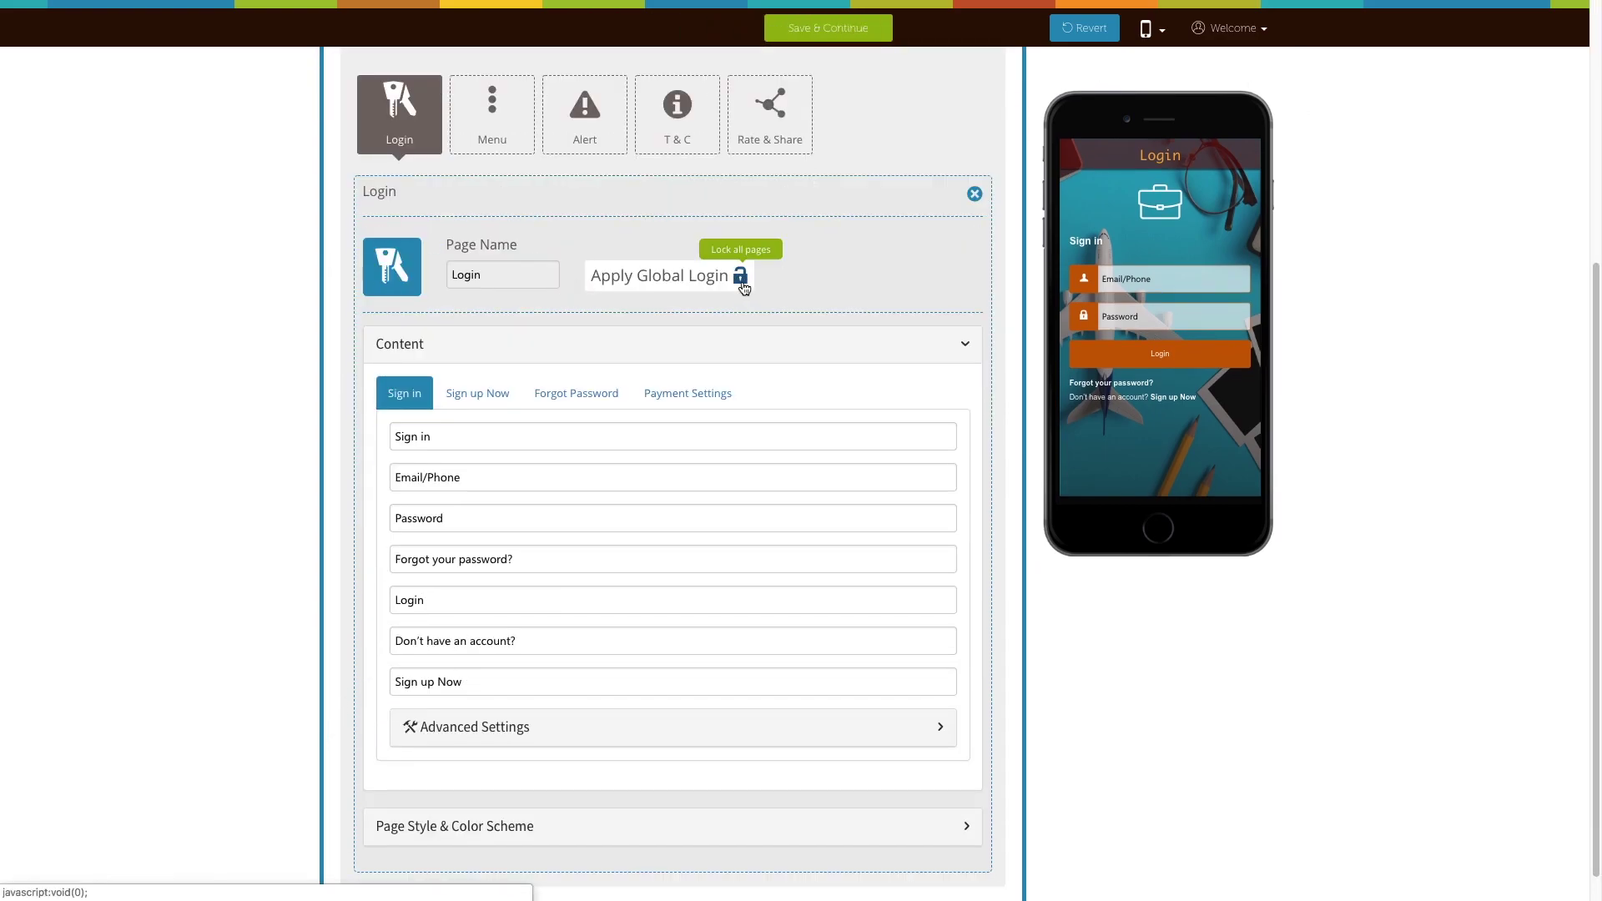
pyautogui.click(743, 287)
pyautogui.scroll(5, 742, 280)
pyautogui.click(839, 170)
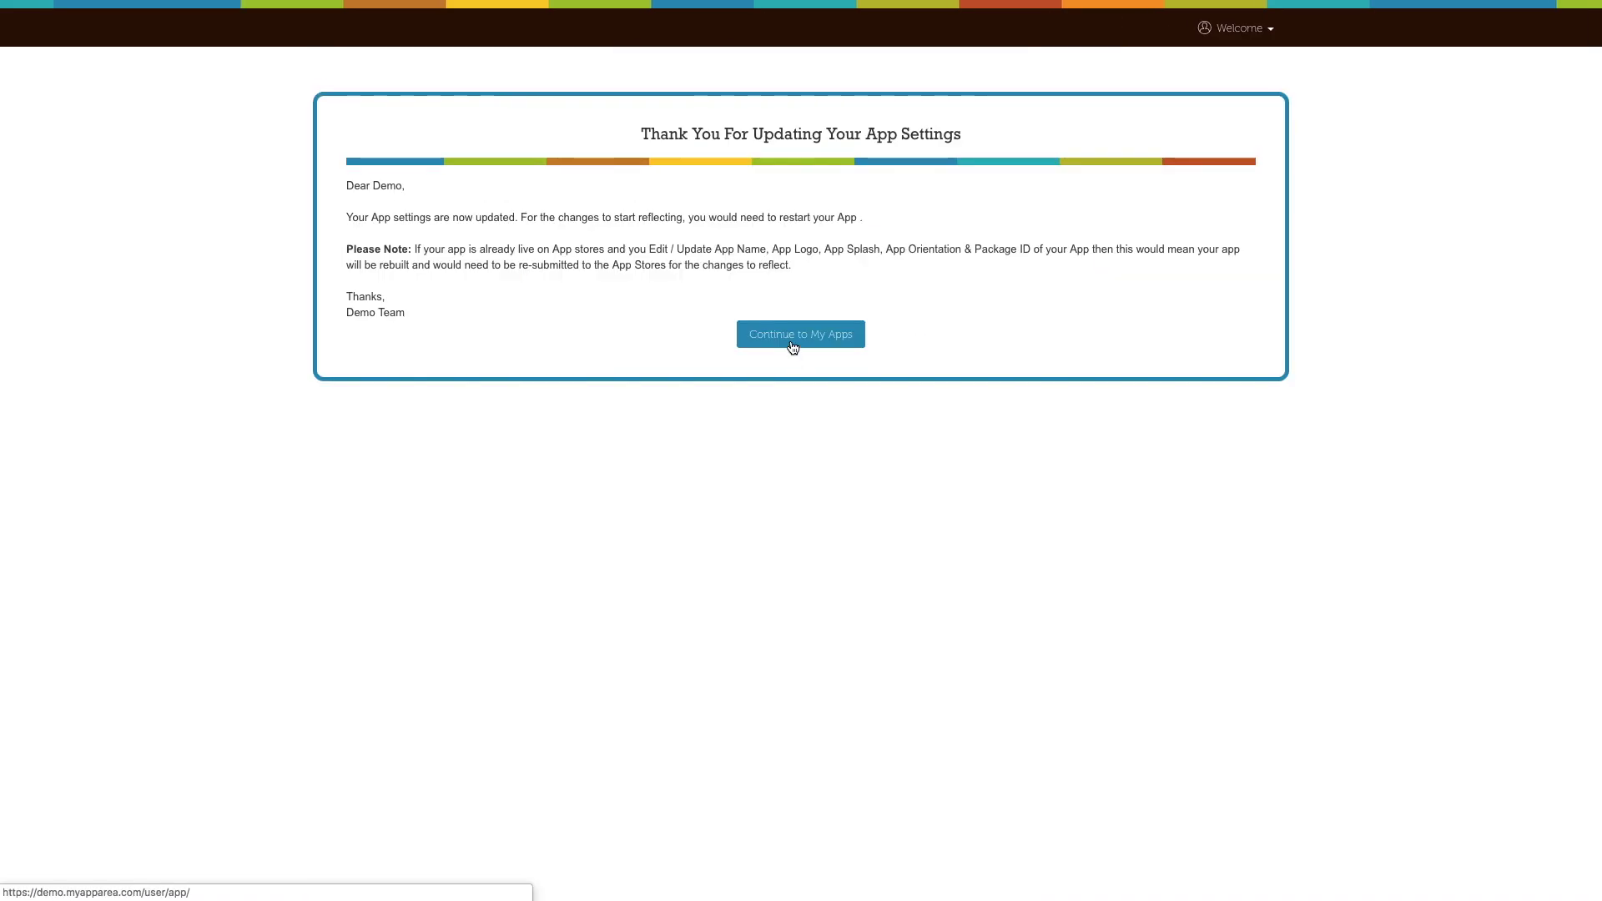
# Return to the app's Groups tab and start a new group named Demo.
pyautogui.click(793, 347)
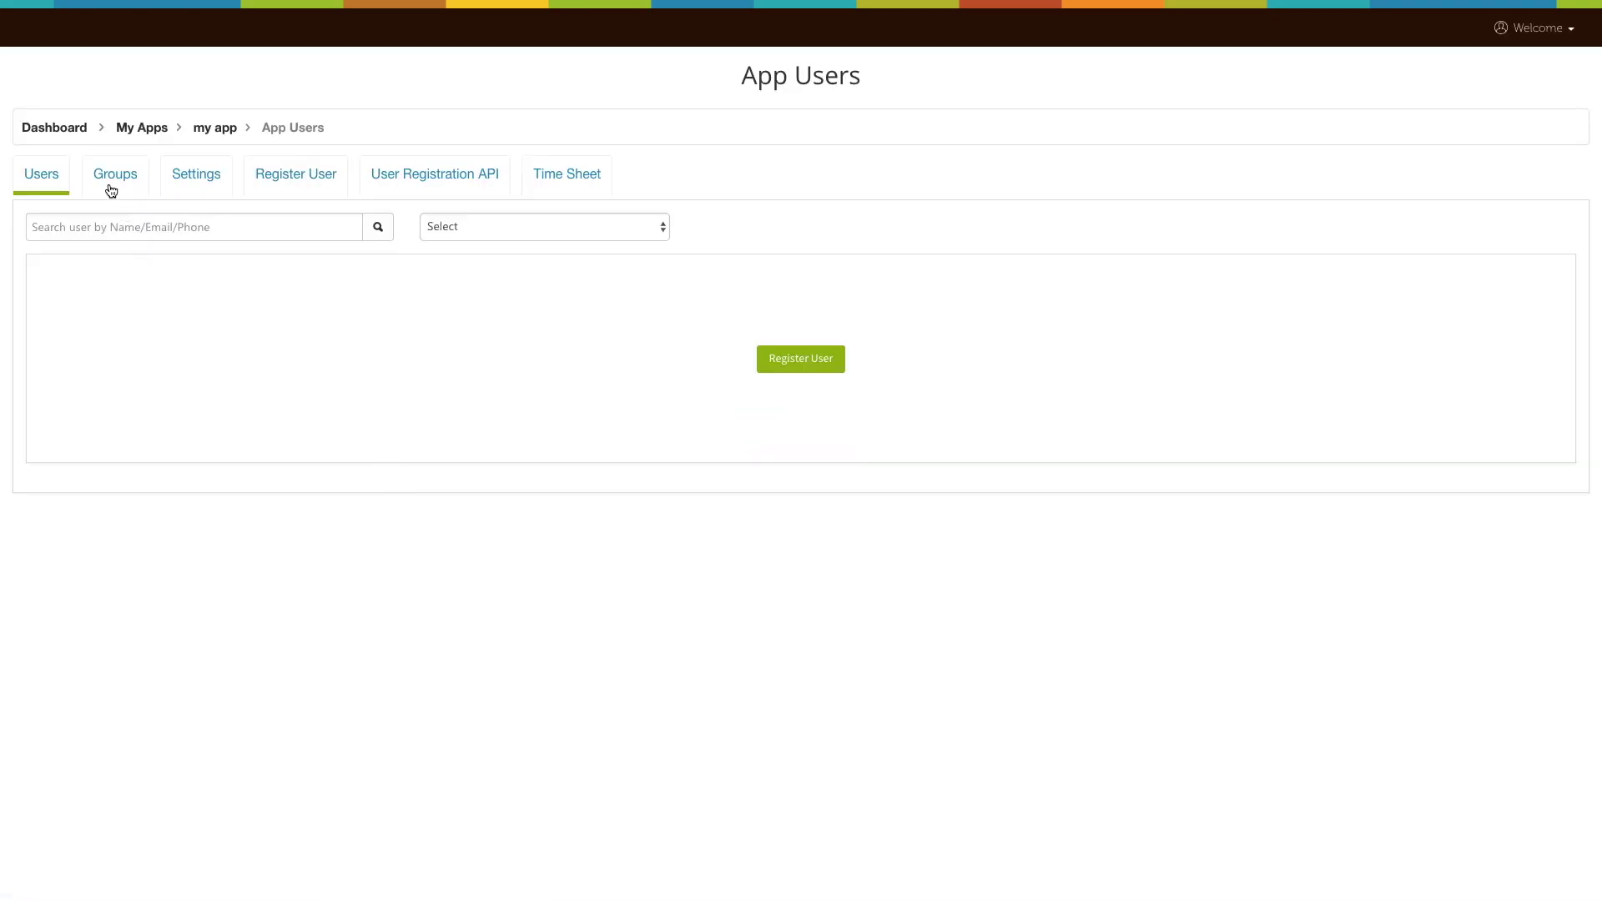
pyautogui.click(109, 185)
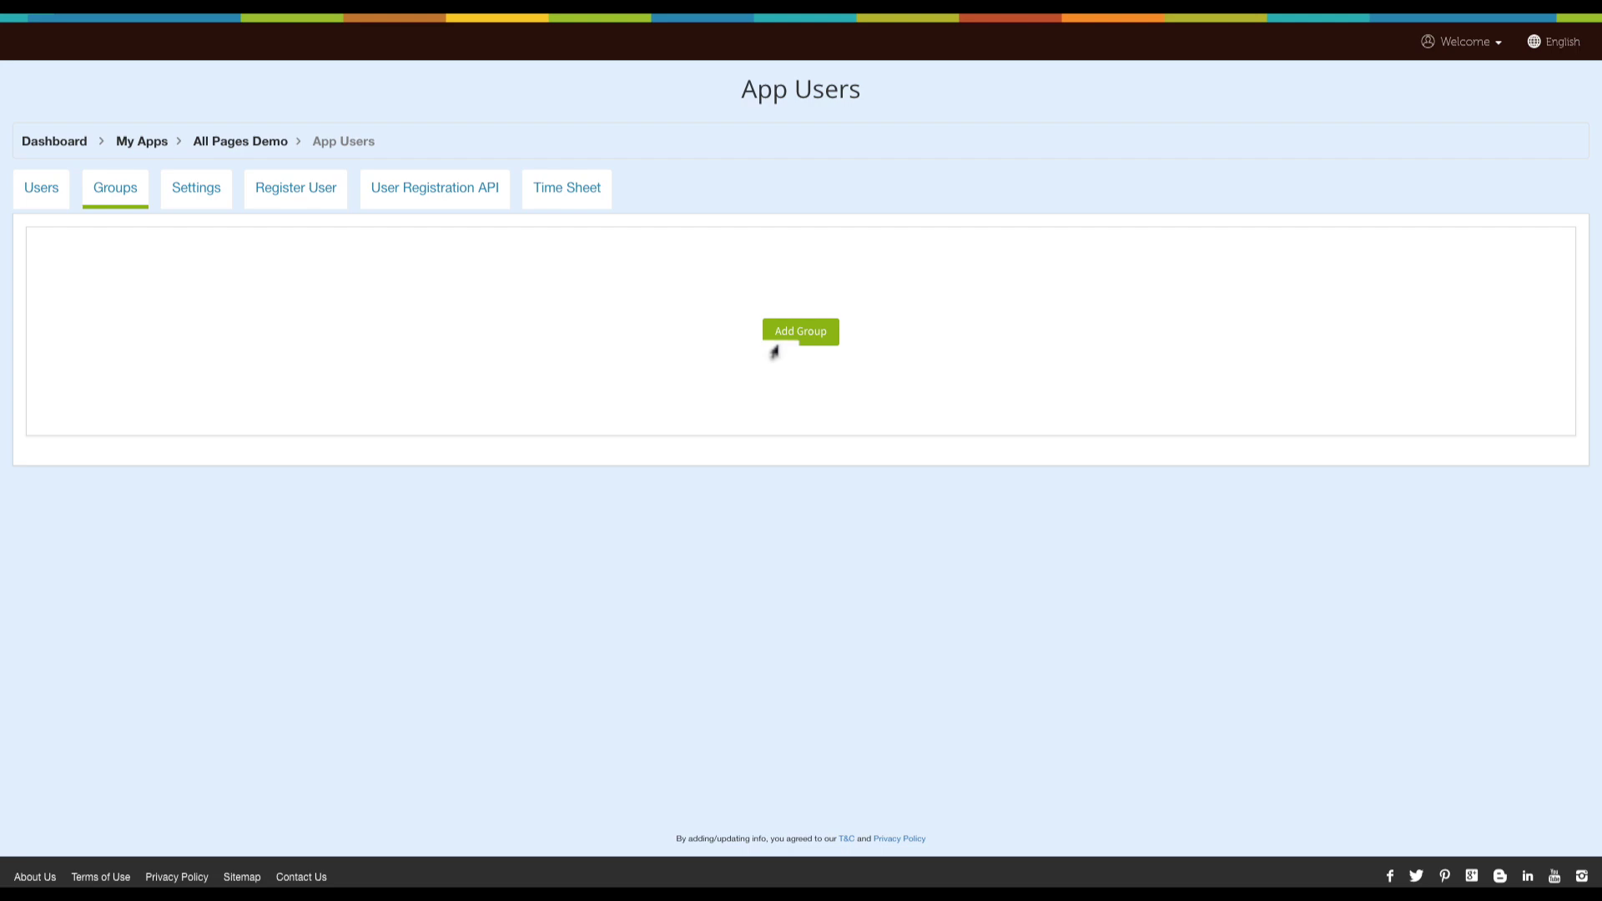
pyautogui.write('De')
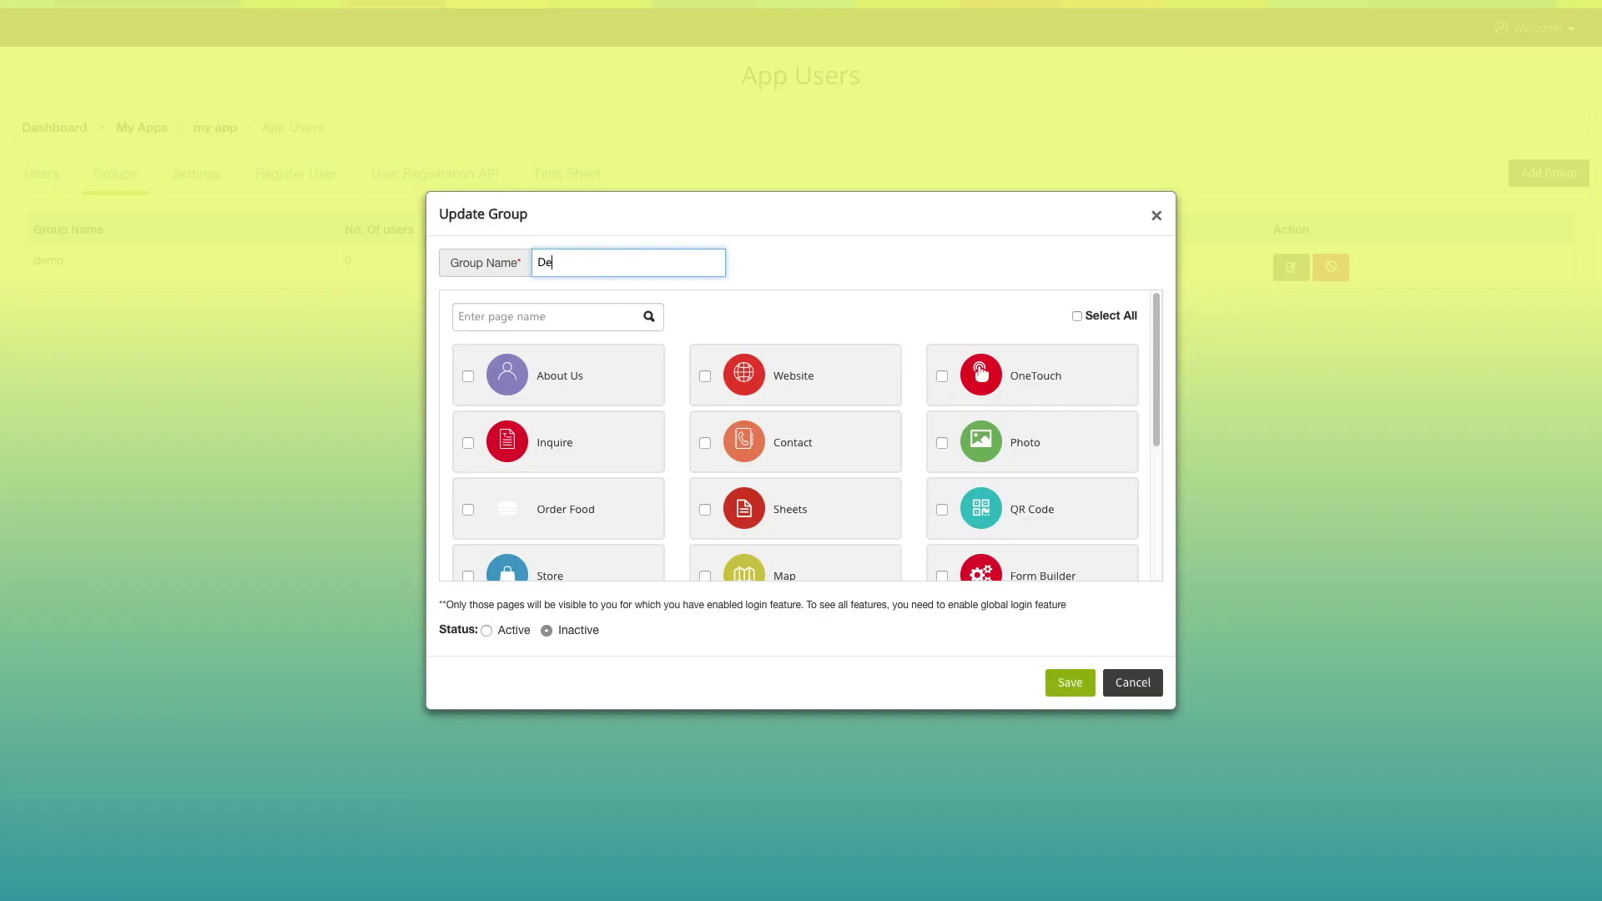
pyautogui.write('mo')
pyautogui.click(570, 322)
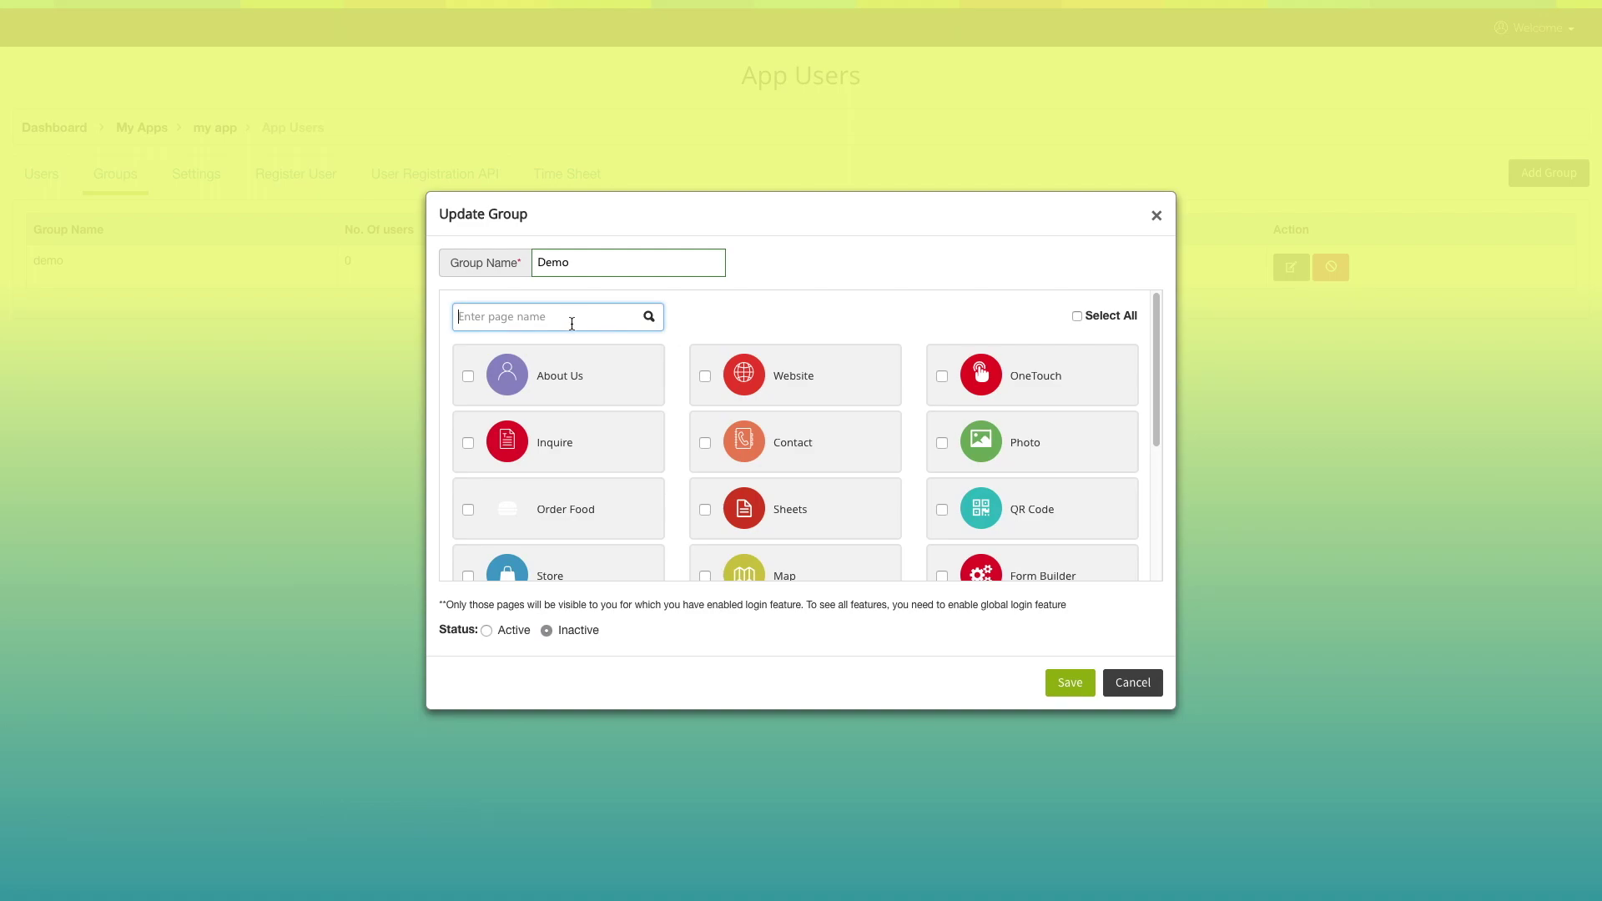
pyautogui.write('con')
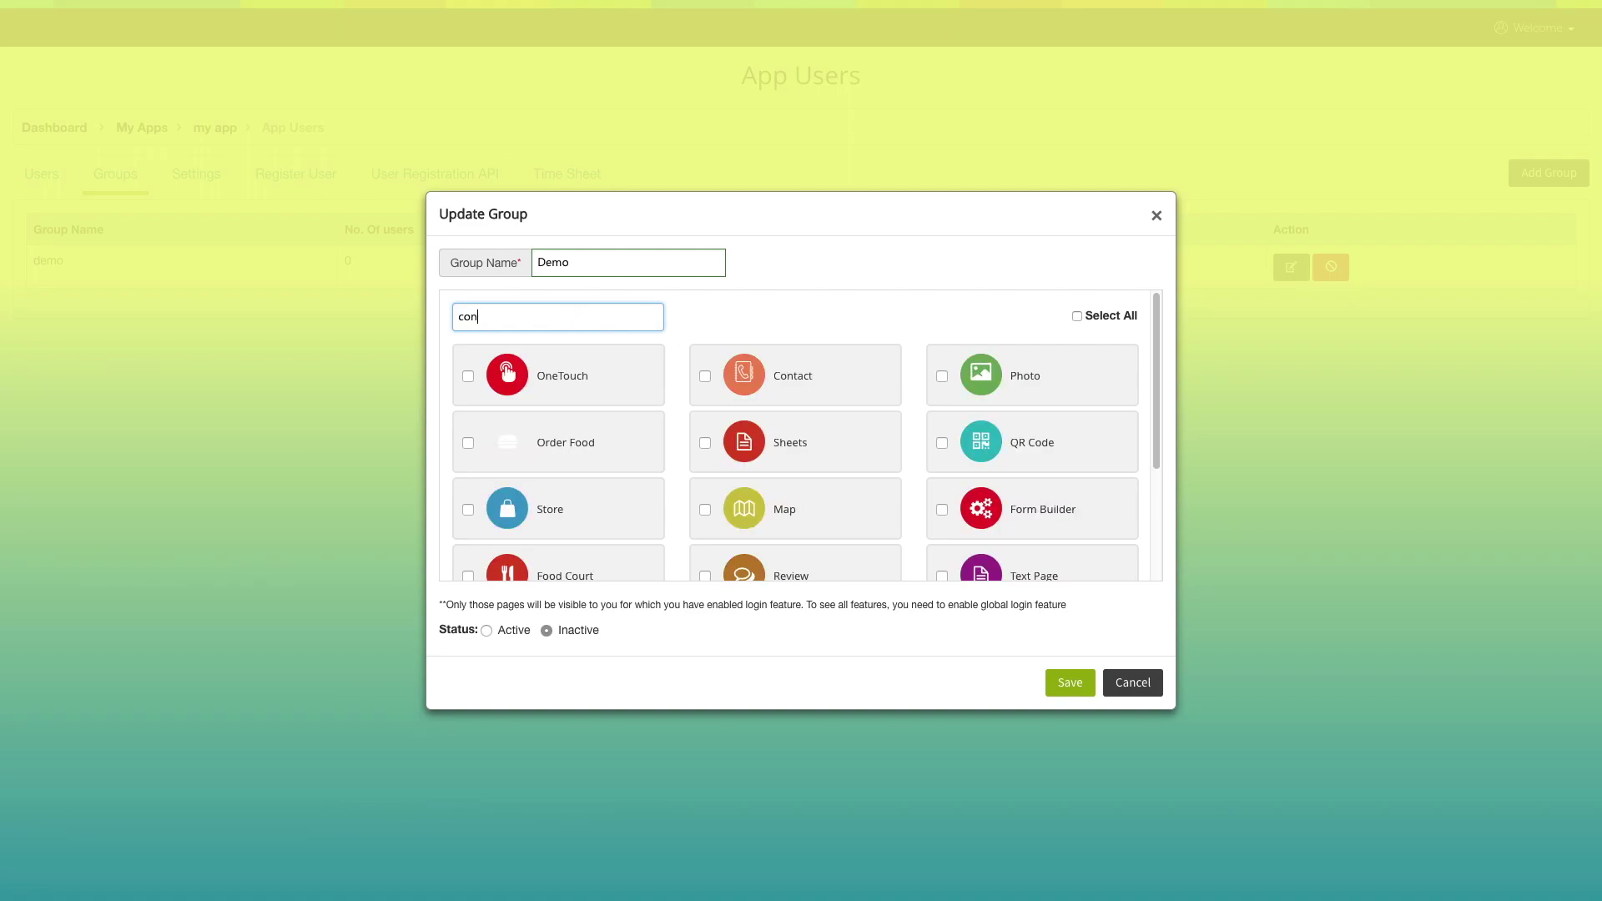
pyautogui.write('tac')
pyautogui.hotkey('ctrl', 'a')
pyautogui.press('BackSpace')
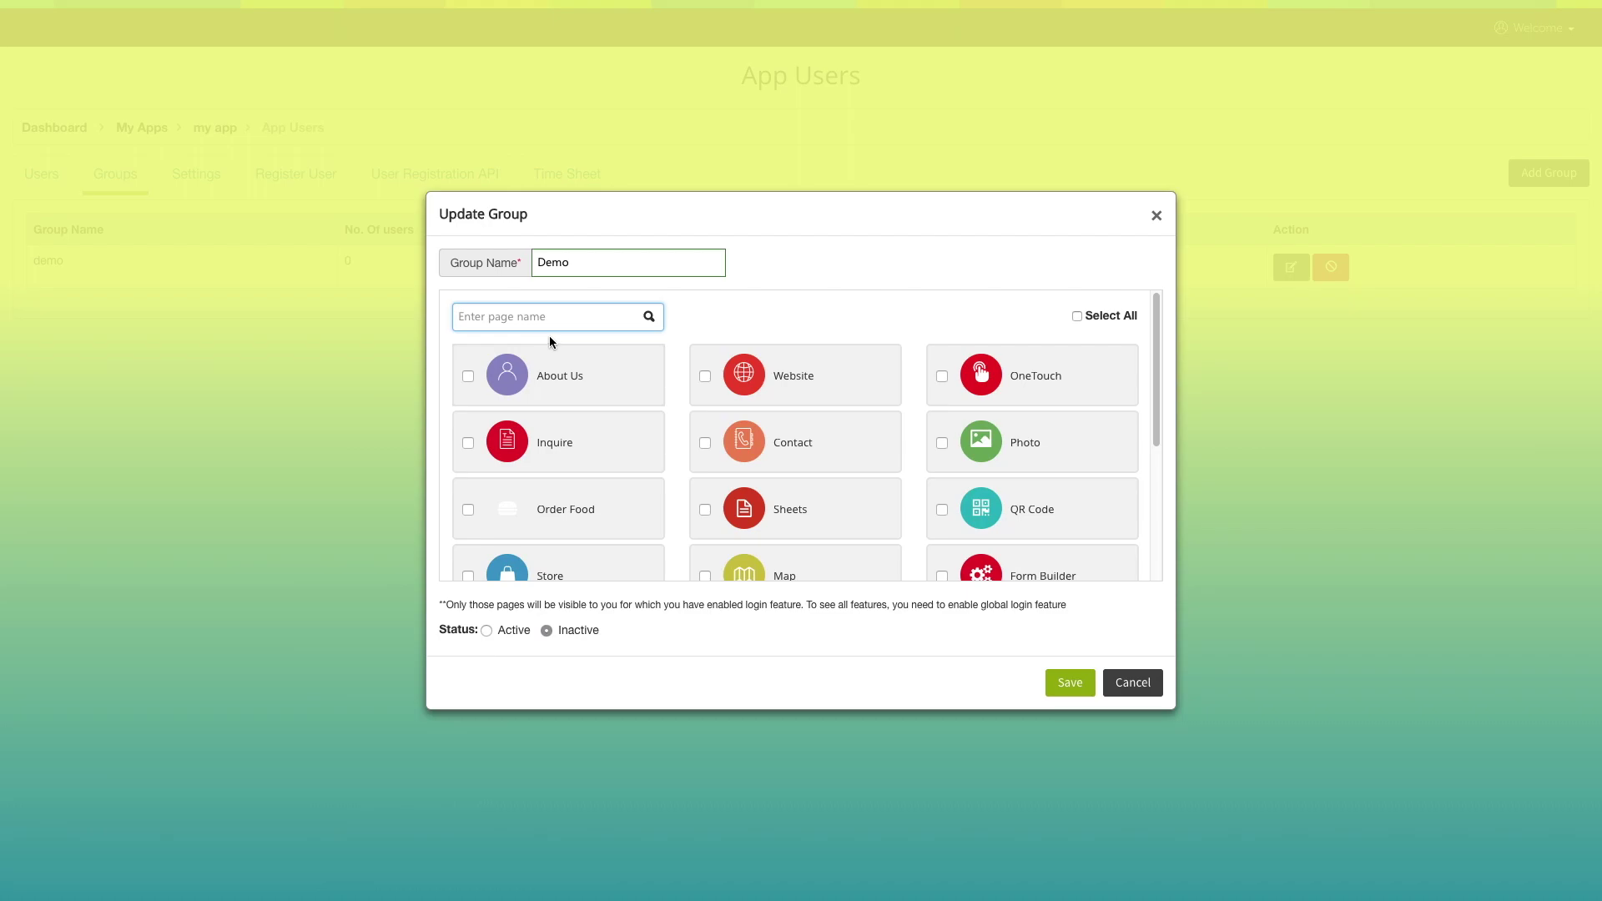
pyautogui.click(1078, 319)
# Assign the About Us, Website, OneTouch and Inquire pages to the Demo group.
pyautogui.click(468, 376)
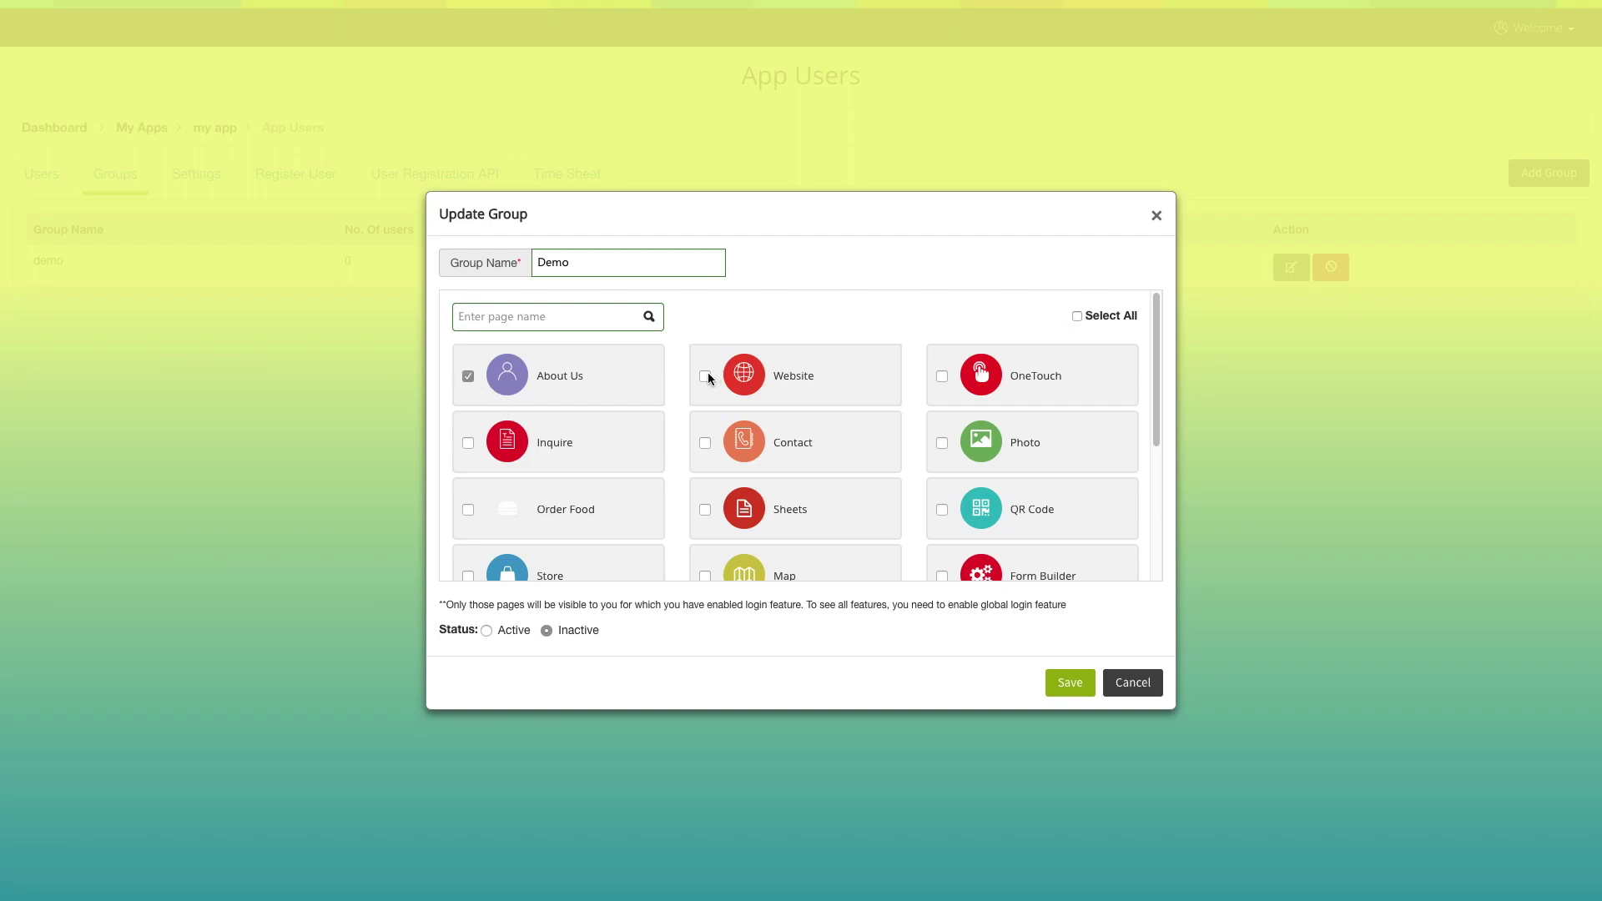
pyautogui.click(704, 376)
pyautogui.click(942, 375)
pyautogui.click(468, 442)
# Save the Demo group so it appears in the Groups list with its four pages.
pyautogui.click(1069, 684)
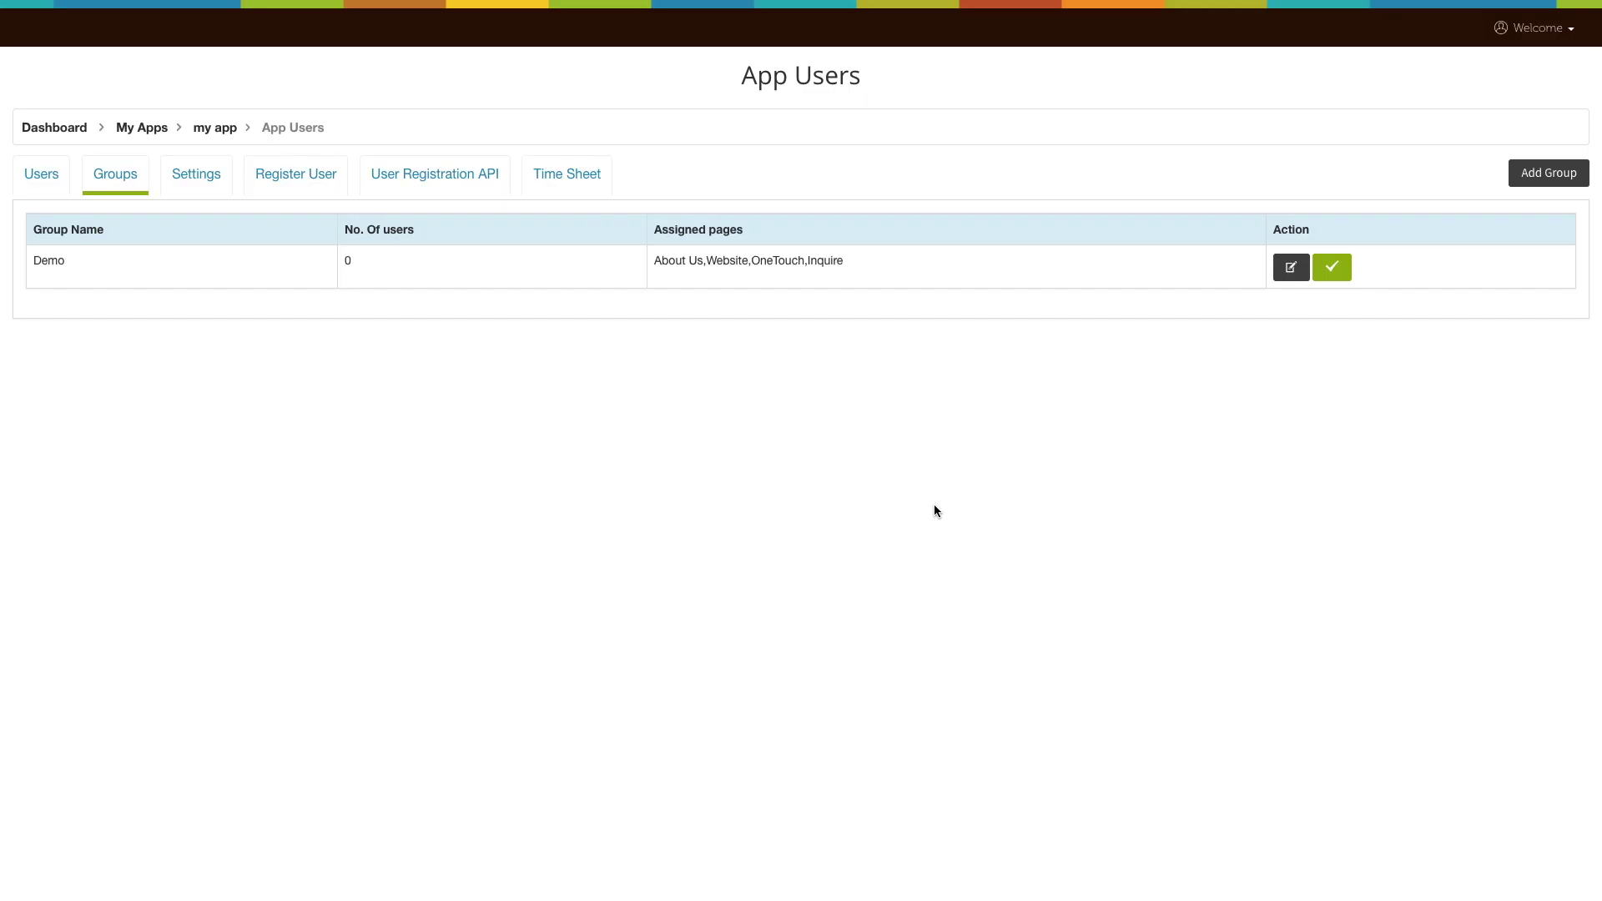